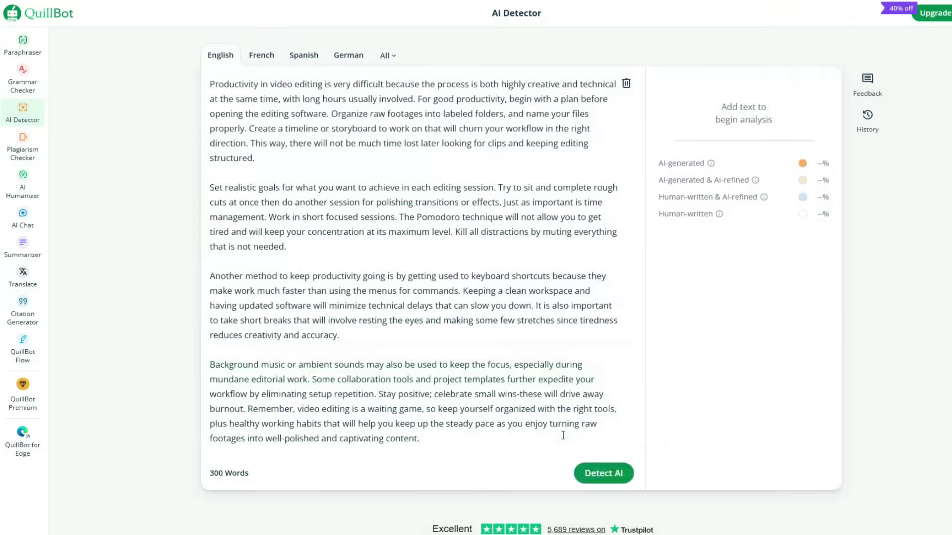
# Review the humanized paragraph's detector results, then open a blank new browser tab.
pyautogui.click(595, 471)
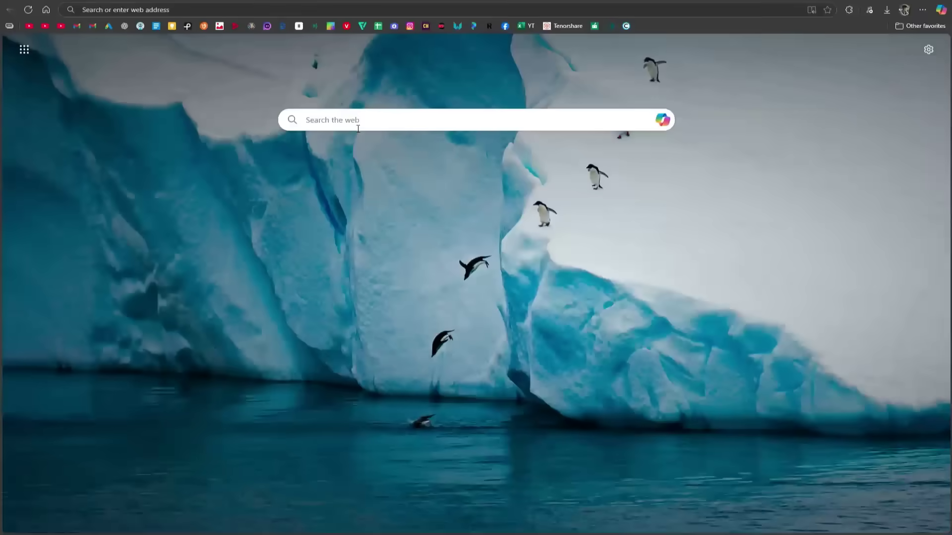
# Search Bing for 'Tenorshare ai'.
pyautogui.click(358, 127)
pyautogui.write('Tenorshare ai')
pyautogui.press('Return')
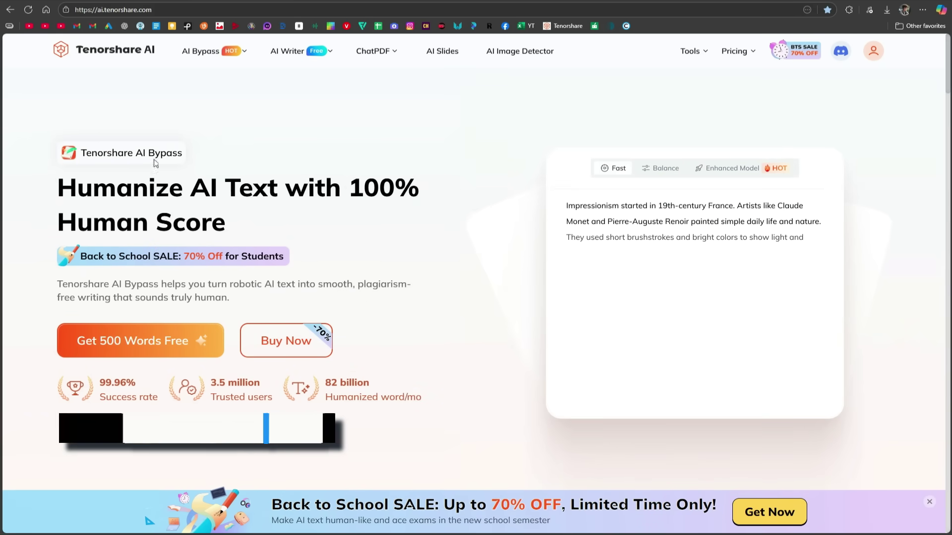
# On the Tenorshare AI site, look over the AI Bypass, AI Writer and ChatPDF menus, then visit AI Slides and AI Image Detector.
pyautogui.moveTo(201, 51)
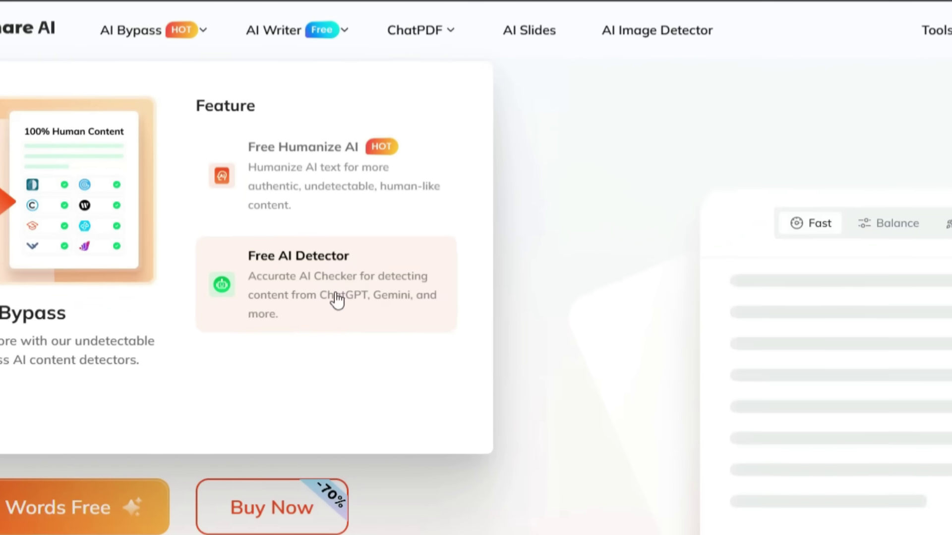
pyautogui.moveTo(489, 37)
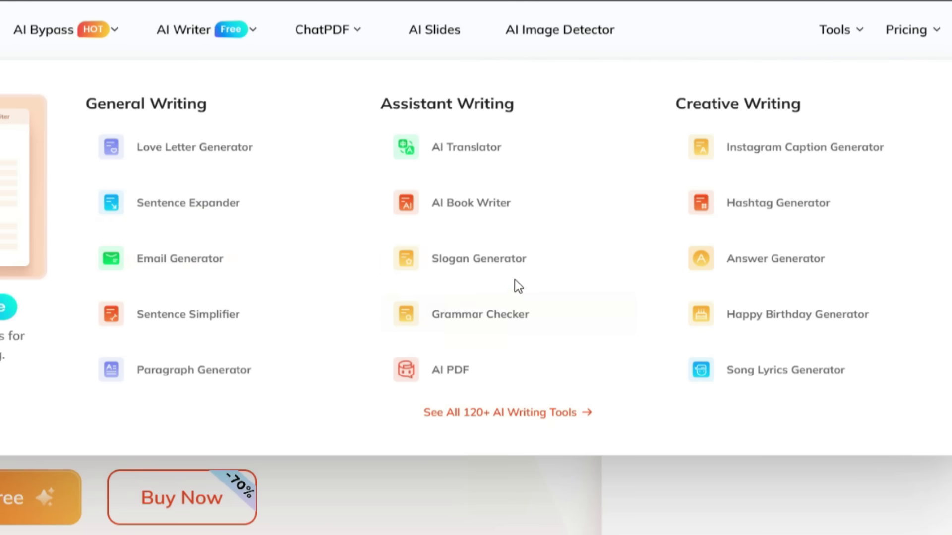
pyautogui.moveTo(349, 37)
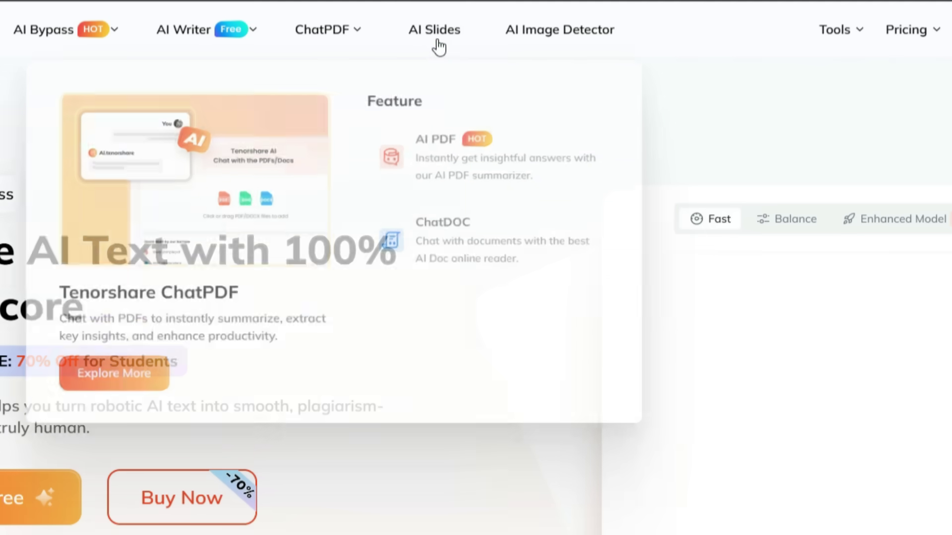
pyautogui.click(438, 38)
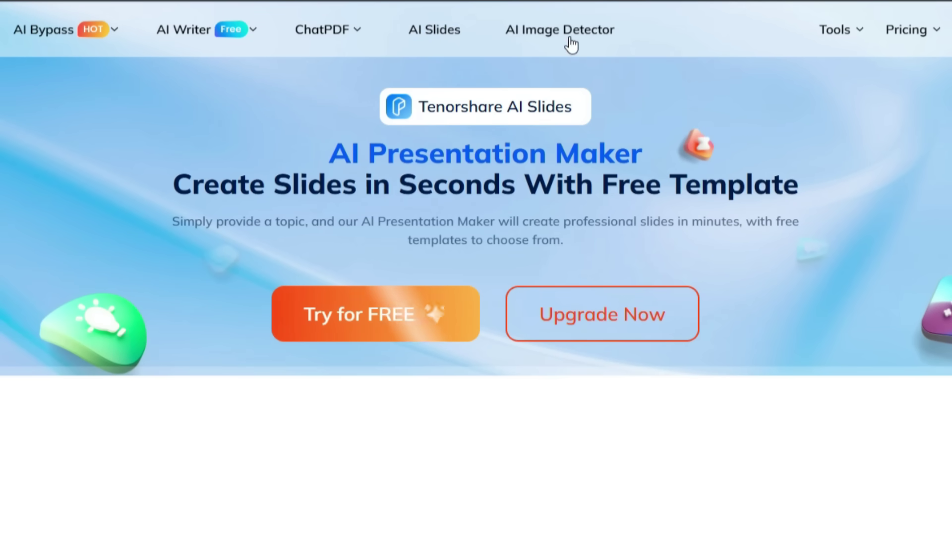
pyautogui.click(568, 35)
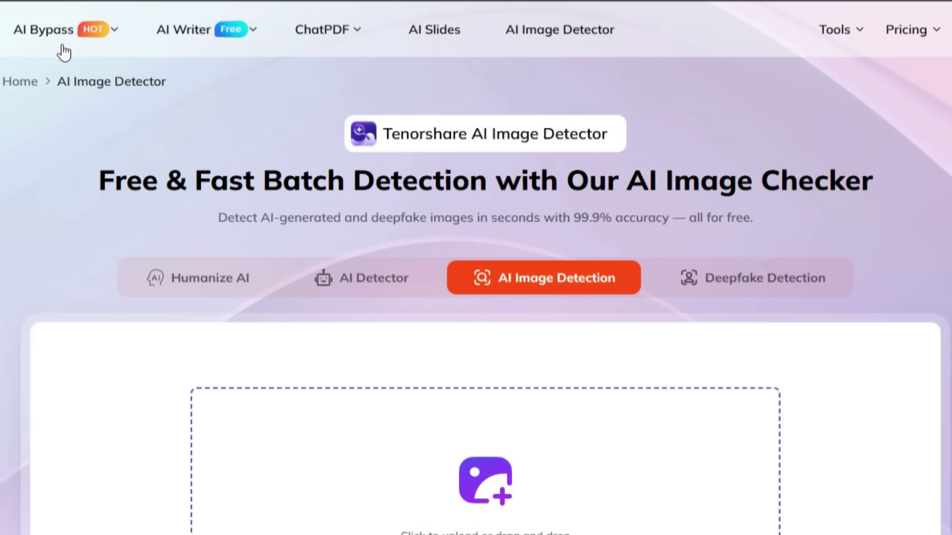
pyautogui.moveTo(66, 44)
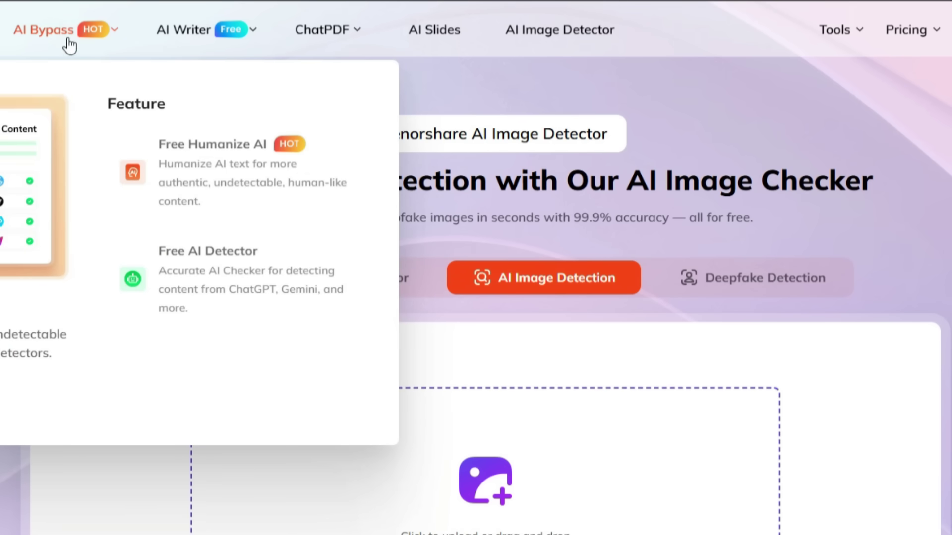
# Ask ChatGPT to 'write 300 words paragraph on how to stay productive while video editing'.
pyautogui.click(226, 166)
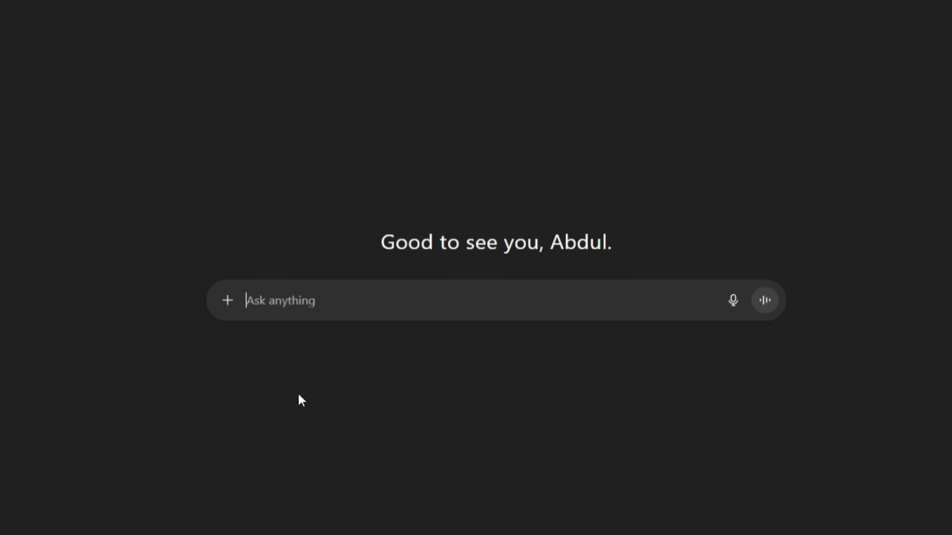
pyautogui.write('w')
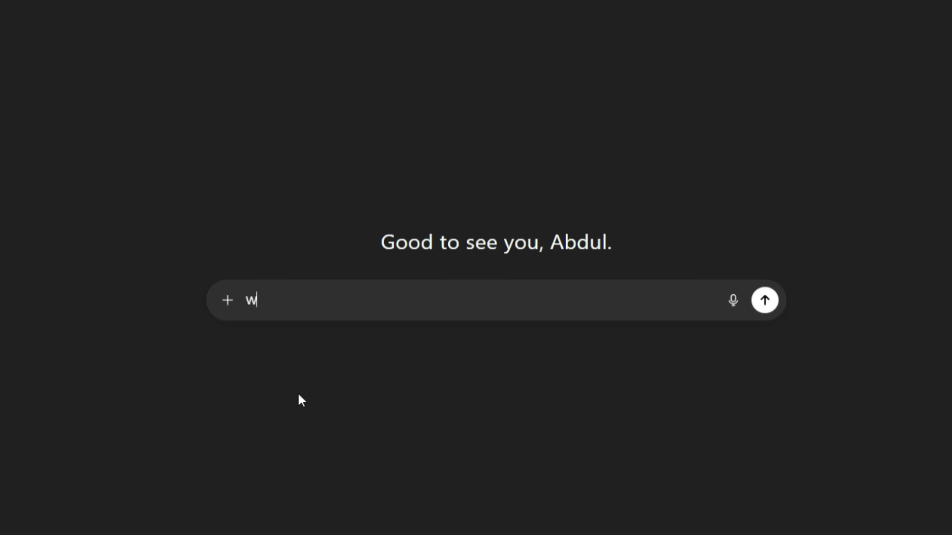
pyautogui.write('rite 300 words paragraph on how t')
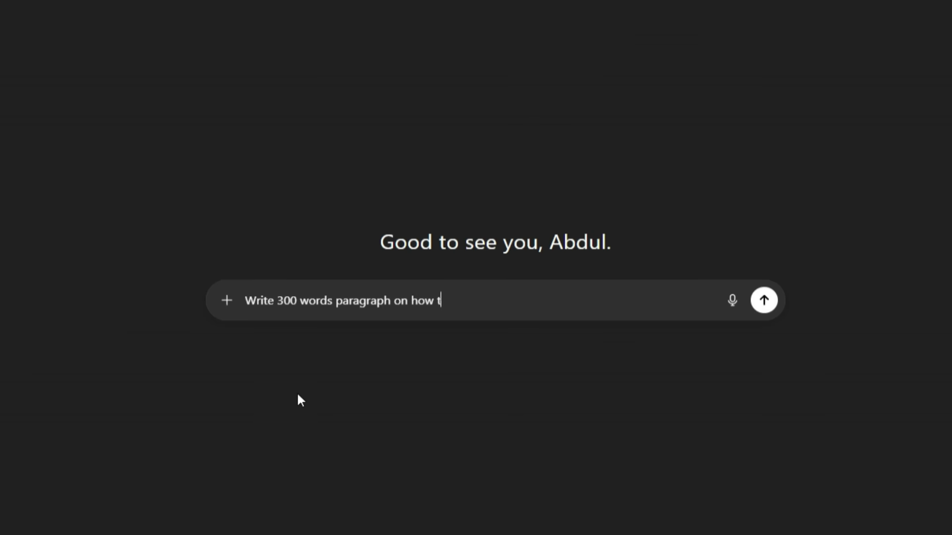
pyautogui.write('o stay productive while video editing')
pyautogui.press('Return')
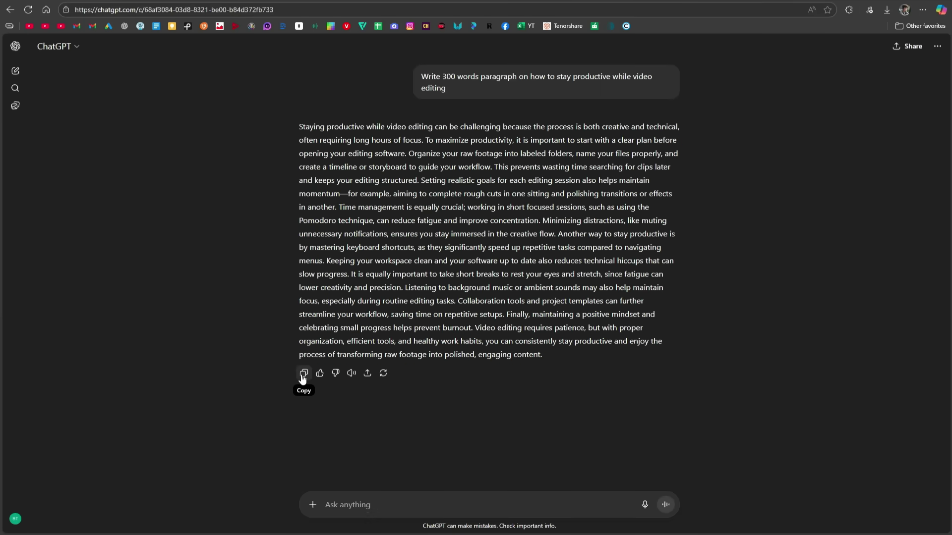
# Run the 271-word ChatGPT paragraph through QuillBot AI Detector, which rates it 92% AI.
pyautogui.hotkey('alt', 'Left')
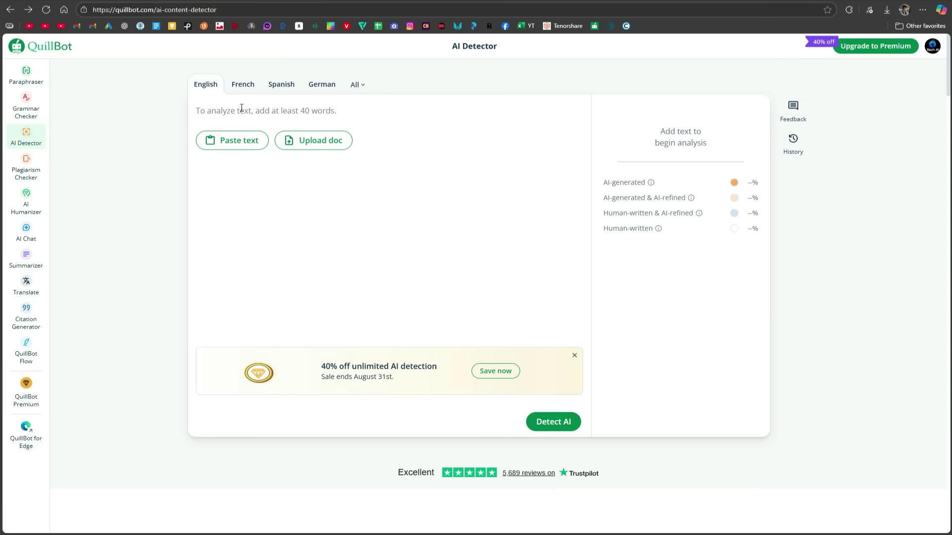
pyautogui.click(242, 108)
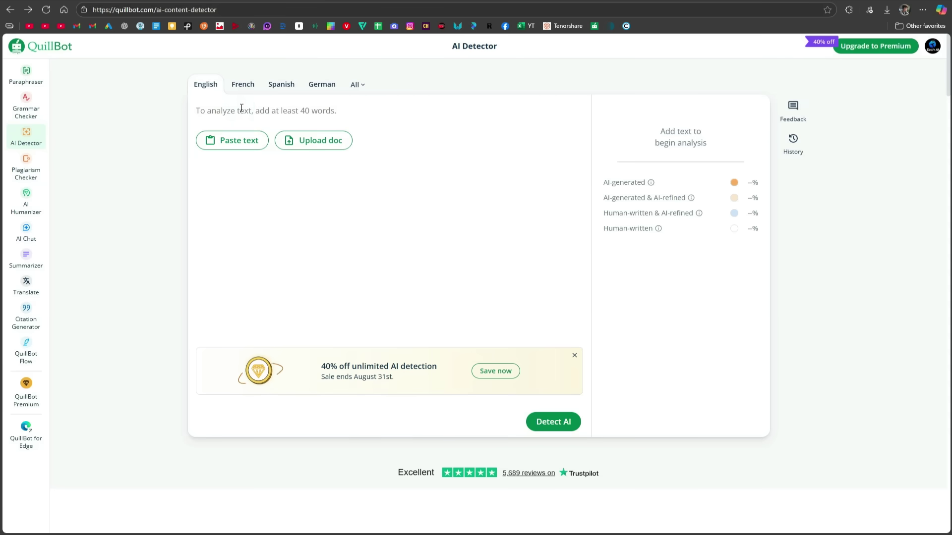
pyautogui.write('Staying productive while video editing can be challenging because the process is both creative and technical, often requiring long hours of focus. To maximize productivity, it is important to start with a clear plan before opening your editing software. Organize your raw footage into labeled folders, name your files properly, and create a timeline or storyboard to guide your workflow. This prevents wasting time searching for clips later and keeps your editing structured. Setting realistic goals for each editing session also helps maintain momentum—for example, aiming to complete rough cuts in one sitting and polishing transitions or effects in another. Time management is equally crucial; working in short focused sessions, such as using the Pomodoro technique, can reduce fatigue and improve concentration. Minimizing distractions, like muting unnecessary notifications, ensures you stay immersed in the creative flow. Another way to stay productive is by mastering keyboard shortcuts, as they significantly speed up repetitive tasks compared to navigating menus. Keeping your workspace clean and your software up to date also reduces technical hiccups that can slow progress. It is equally important to take short breaks to rest your eyes and stretch, since fatigue can lower creativity and precision. Listening to background music or ambient sounds may also help maintain focus, especially during routine editing tasks. Collaboration tools and project templates can further streamline your workflow, saving time on repetitive setups. Finally, maintaining a positive mindset and celebrating small progress helps prevent burnout. Video editing requires patience, but with proper organization, efficient tools, and healthy work habits, you can consistently stay productive and enjoy the process of transforming raw footage into polished, engaging content.')
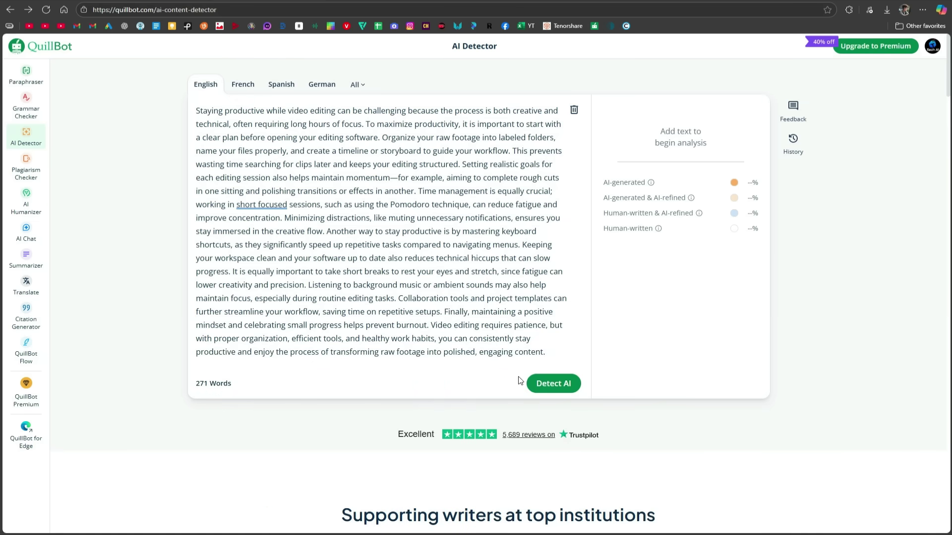
pyautogui.click(536, 384)
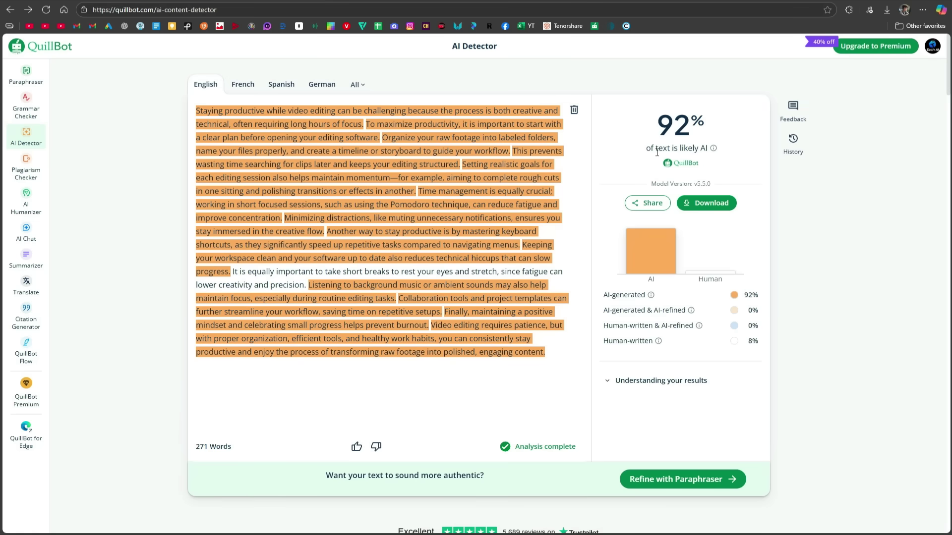
pyautogui.moveTo(660, 149); pyautogui.dragTo(724, 148)
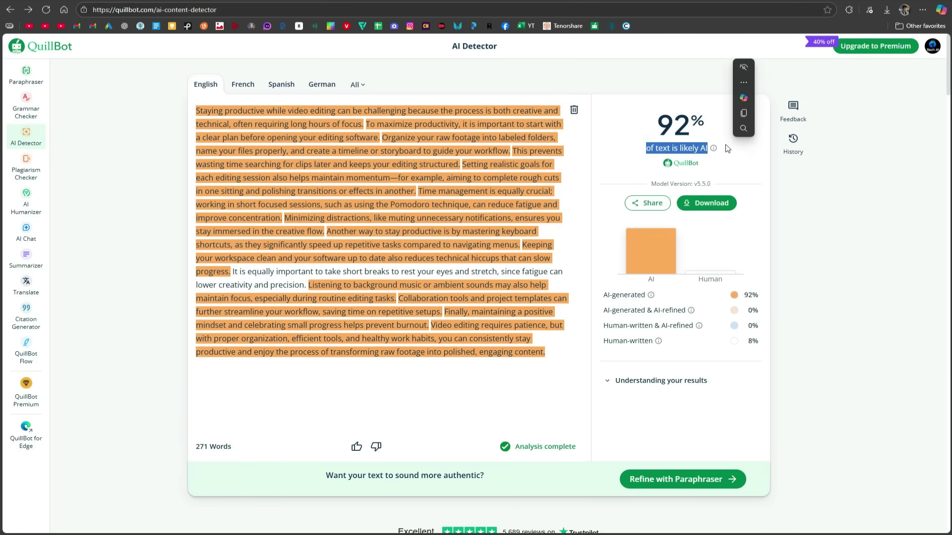
pyautogui.click(726, 148)
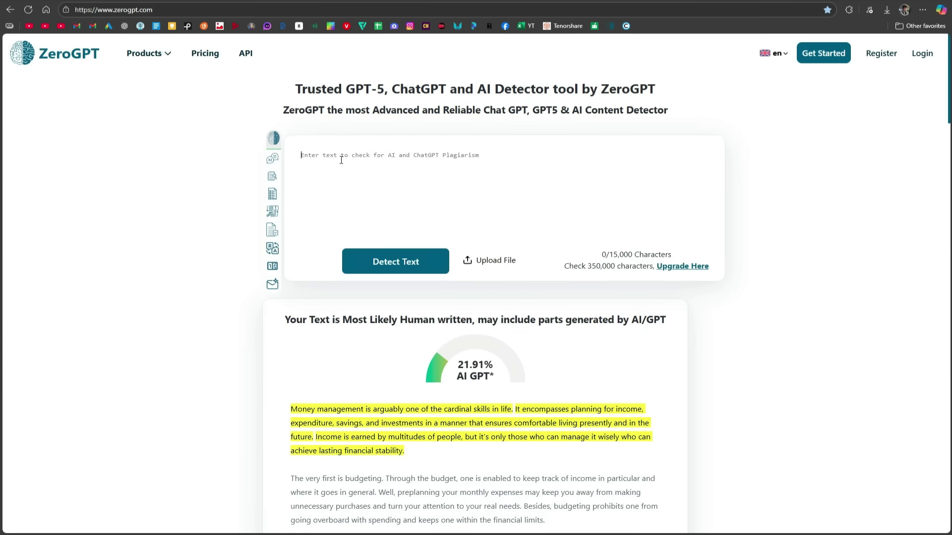
# Check the pasted paragraph in ZeroGPT, which flags it as 100% AI GPT.
pyautogui.hotkey('ctrl', 'v')
pyautogui.click(383, 262)
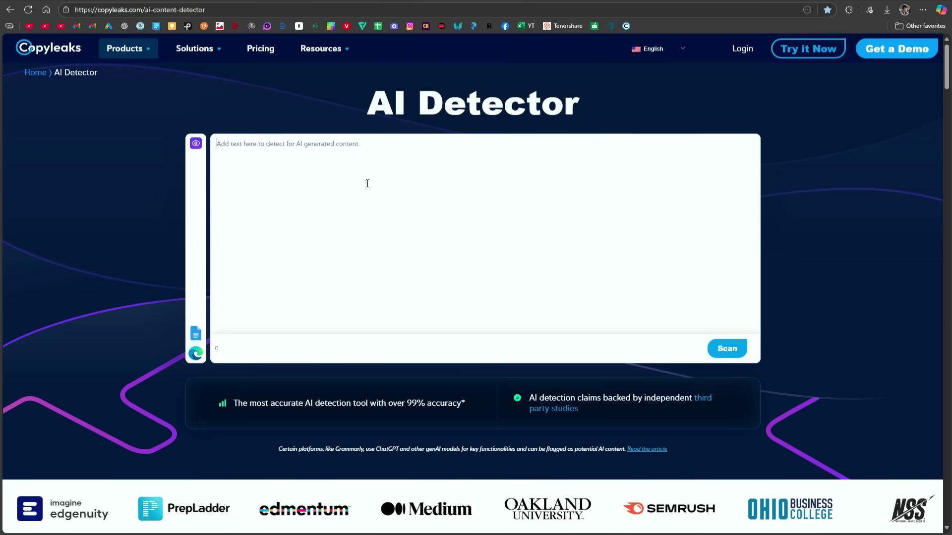
# Scan the 1,864-character paragraph in Copyleaks AI Detector, which scores it 100% AI content.
pyautogui.click(366, 182)
pyautogui.write('Staying productive while video editing can be challenging because the process is both creative and technical, often requiring long hours of focus. To maximize productivity, it is important to start with a clear plan before opening your editing software. Organize your raw footage into labeled folders, name your files properly, and create a timeline or storyboard to guide your workflow. This prevents wasting time searching for clips later and keeps your editing structured. Setting realistic goals for each editing session also helps maintain momentum—for example, aiming to complete rough cuts in one sitting and polishing transitions or effects in another. Time management is equally crucial; working in short focused sessions, such as using the Pomodoro technique, can reduce fatigue and improve concentration. Minimizing distractions, like muting unnecessary notifications, ensures you stay immersed in the creative flow. Another way to stay productive is by mastering keyboard shortcuts, as they significantly speed up repetitive tasks compared to navigating menus. Keeping your workspace clean and your software up to date also reduces technical hiccups that can slow progress. It is equally important to take short breaks to rest your eyes and stretch, since fatigue can lower creativity and precision. Listening to background music or ambient sounds may also help maintain focus, especially during routine editing tasks. Collaboration tools and project templates can further streamline your workflow, saving time on repetitive setups. Finally, maintaining a positive mindset and celebrating small progress helps prevent burnout. Video editing requires patience, but with proper organization, efficient tools, and healthy work habits, you can consistently stay productive and enjoy the process of transforming raw footage into polished, engaging content.')
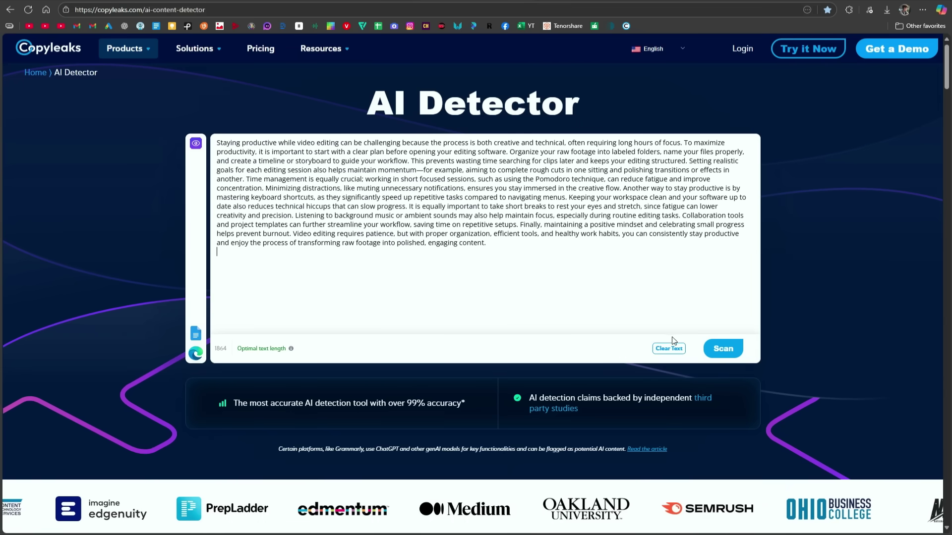
pyautogui.click(722, 349)
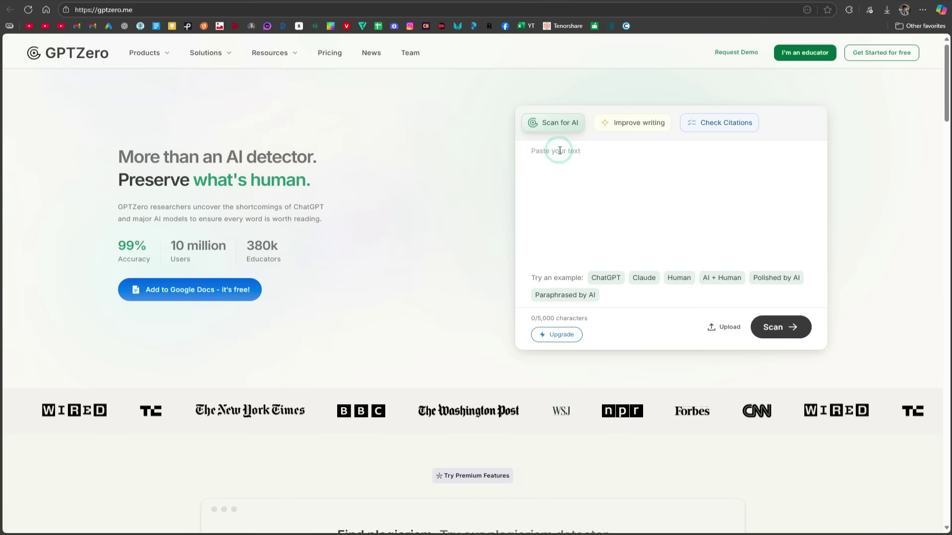
# Scan the paragraph in GPTZero, which judges it 100% AI generated.
pyautogui.hotkey('ctrl', 'v')
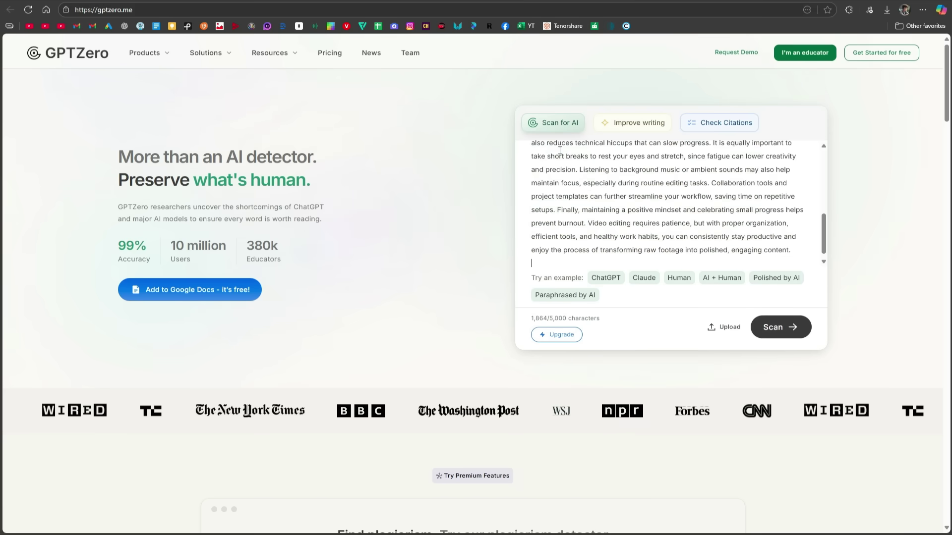
pyautogui.click(782, 328)
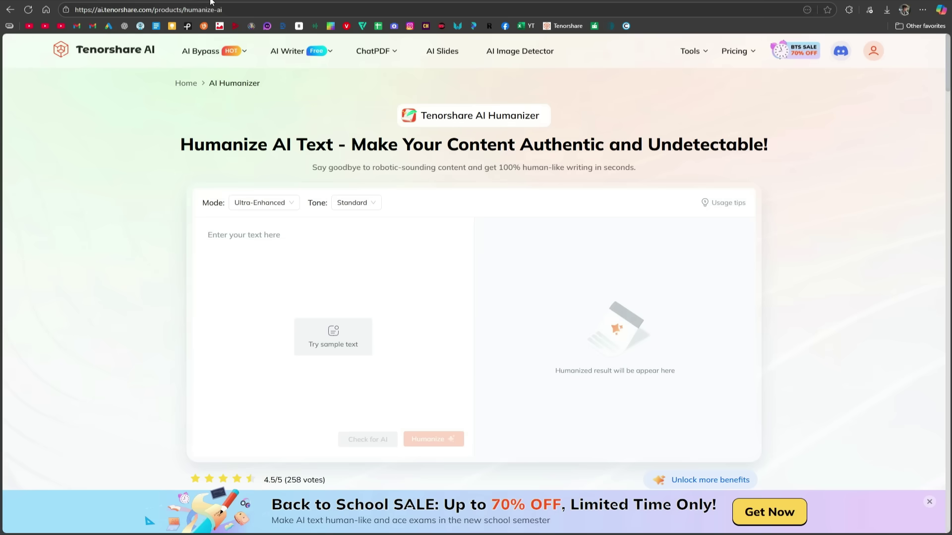
# Humanize the paragraph with Ultra-Enhanced mode and Standard tone, and copy the 302-word result.
pyautogui.click(275, 234)
pyautogui.hotkey('ctrl', 'v')
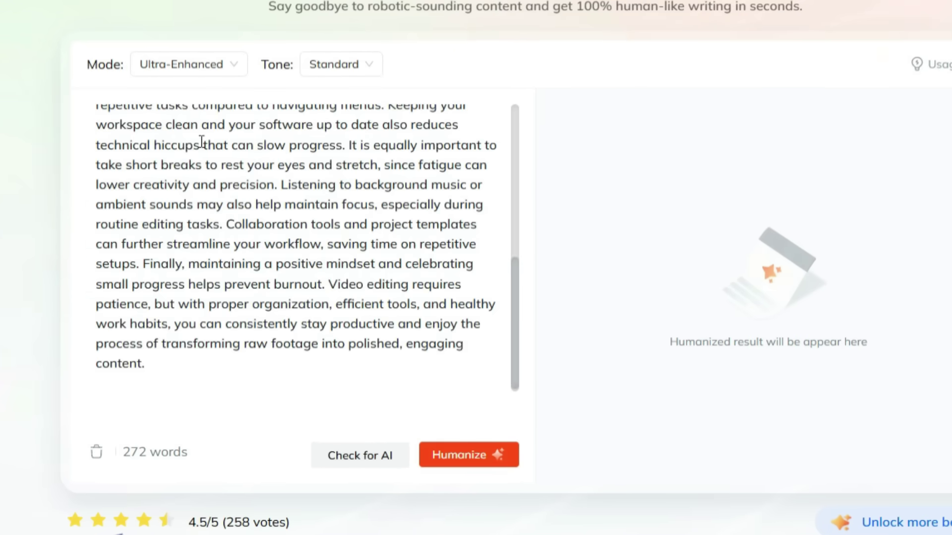
pyautogui.scroll(7, 233, 210)
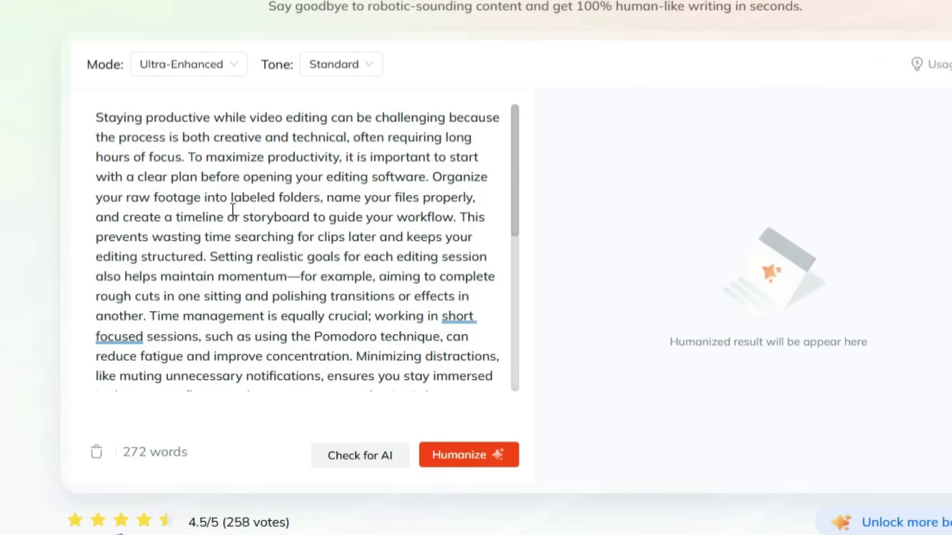
pyautogui.click(195, 68)
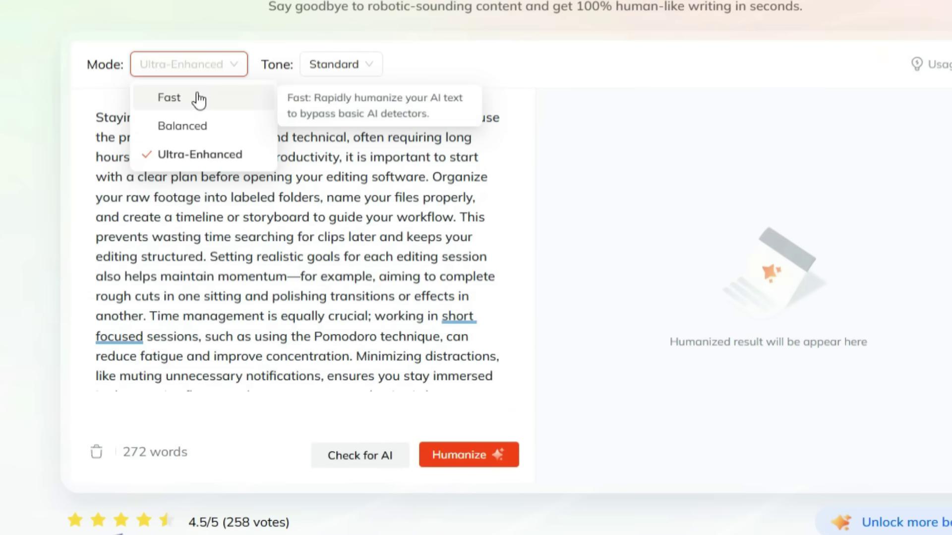
pyautogui.click(213, 155)
pyautogui.click(333, 67)
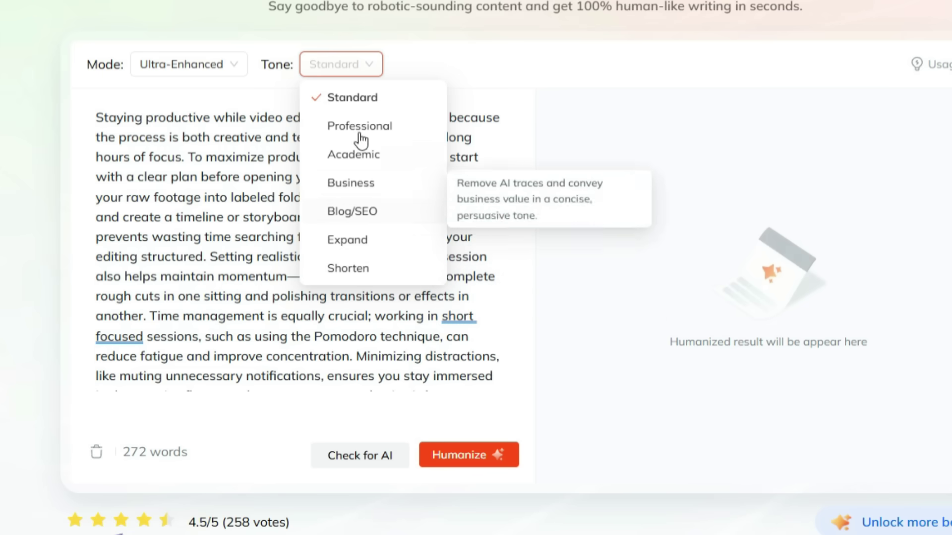
pyautogui.click(352, 98)
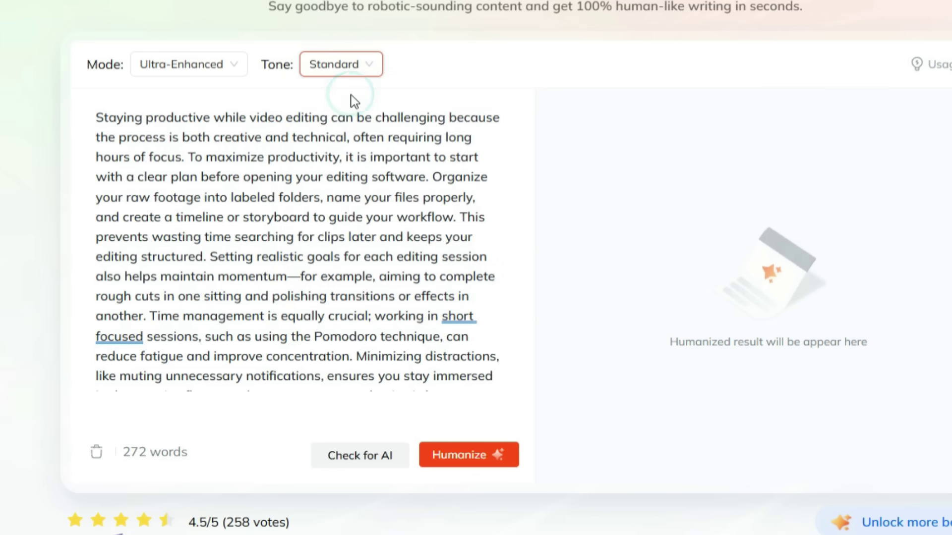
pyautogui.click(455, 465)
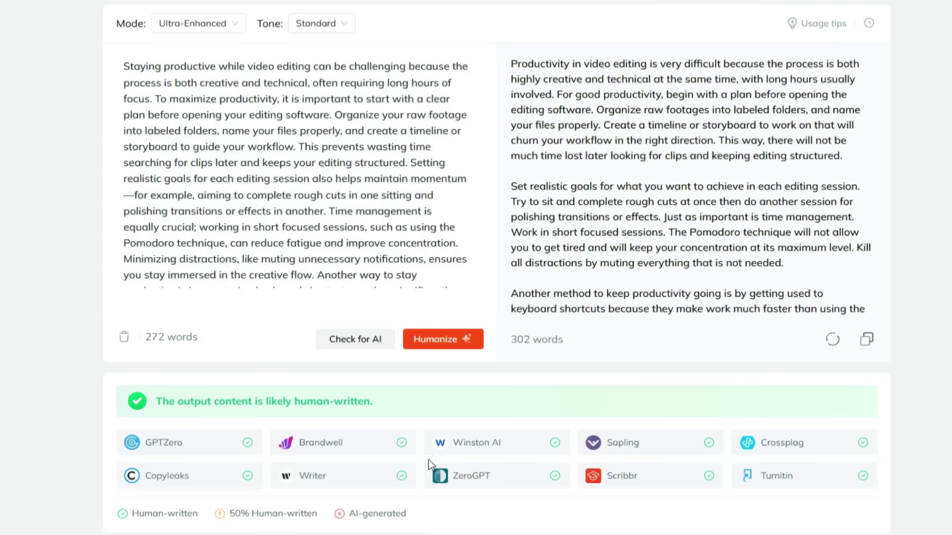
pyautogui.click(868, 340)
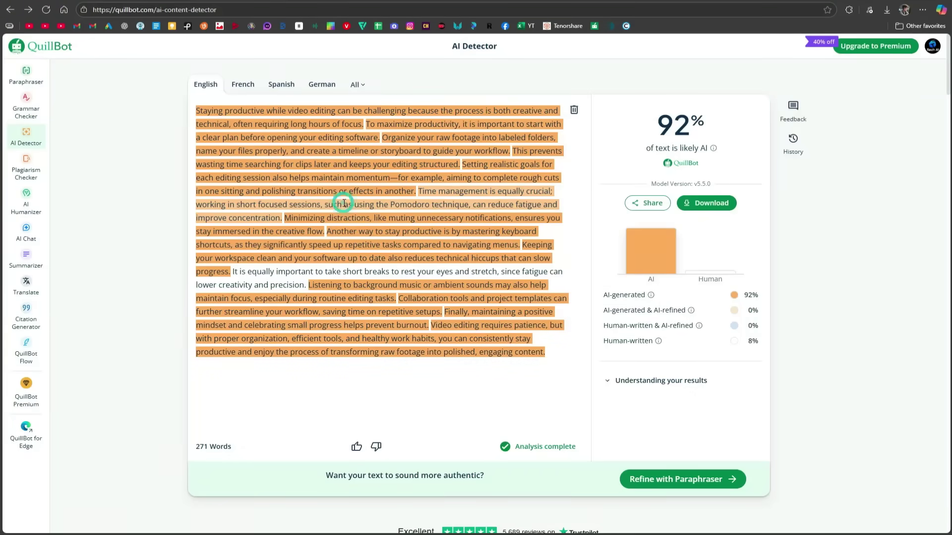
# Replace QuillBot's text with the humanized essay and detect it: 0% AI, 100% human-written.
pyautogui.hotkey('ctrl', 'a')
pyautogui.press('BackSpace')
pyautogui.hotkey('ctrl', 'v')
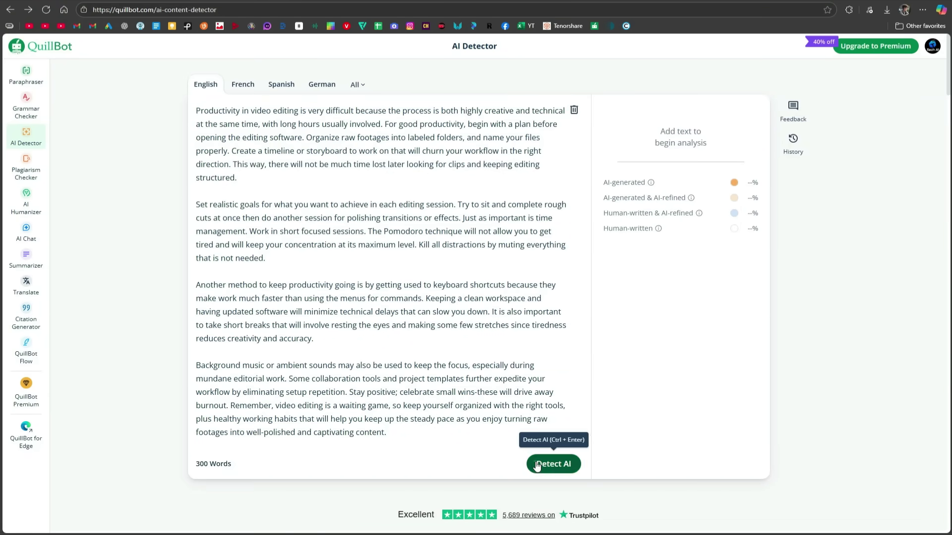
pyautogui.click(537, 464)
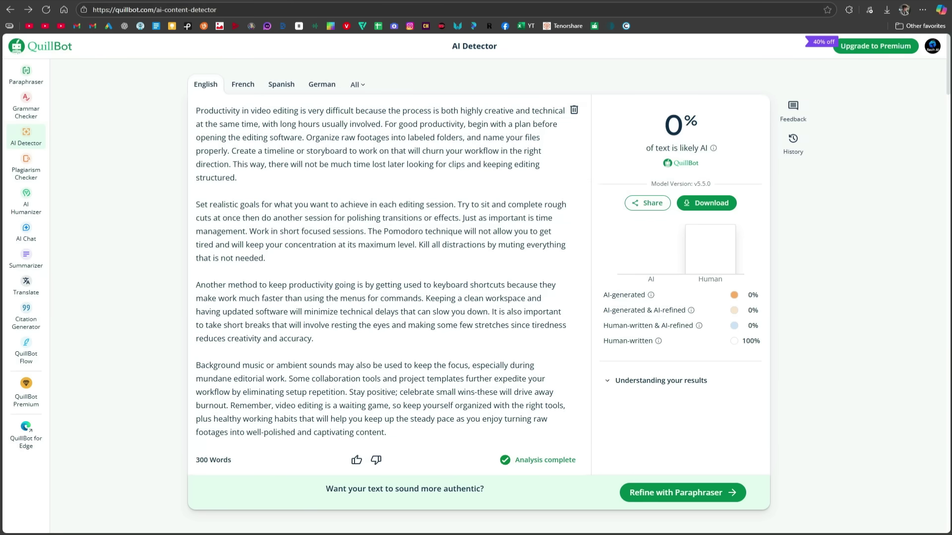
pyautogui.hotkey('ctrl', 'Tab')
pyautogui.hotkey('ctrl', 'a')
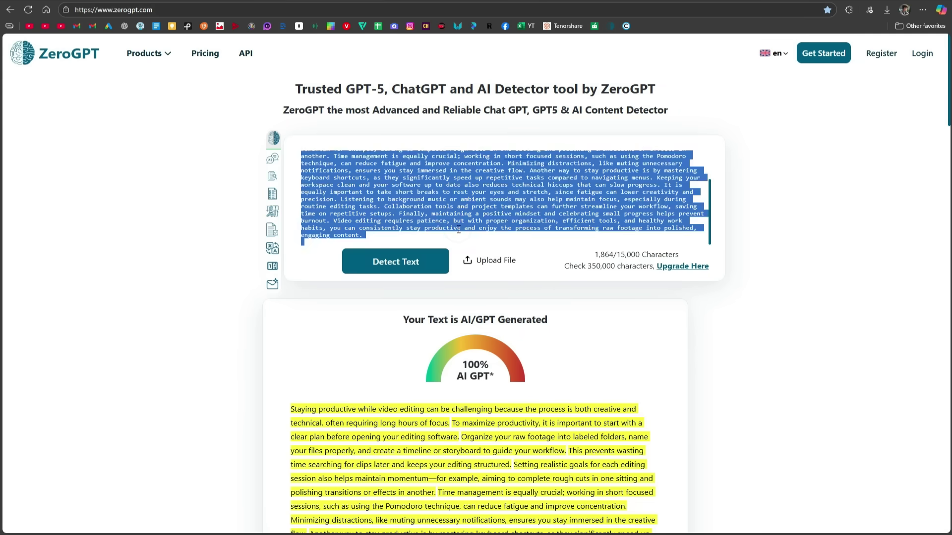
# Swap in the 1,883-character humanized essay in ZeroGPT, judged human-written at 6.09% AI GPT.
pyautogui.press('Delete')
pyautogui.hotkey('ctrl', 'v')
pyautogui.click(434, 267)
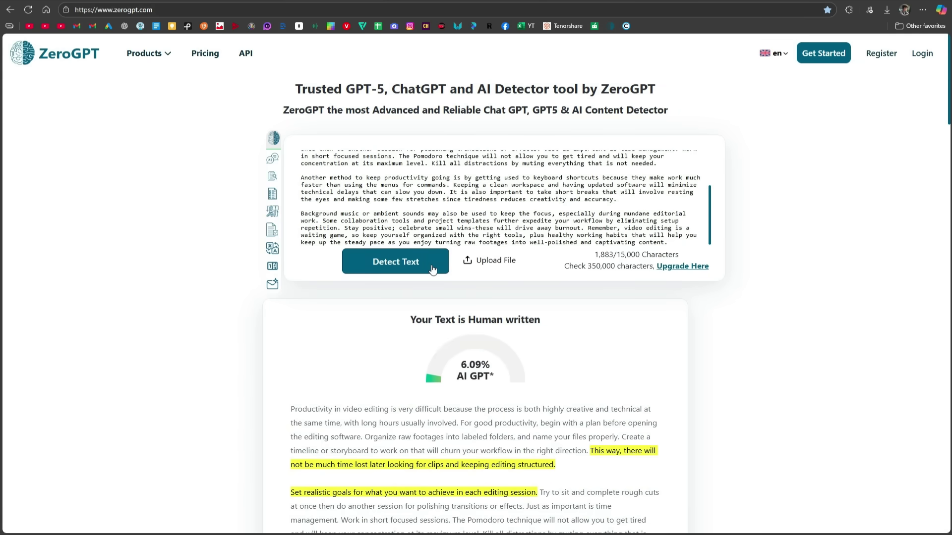
pyautogui.click(493, 375)
# Paste the humanized essay into Copyleaks AI Detector and scan it, getting 0% AI content.
pyautogui.hotkey('ctrl', 'Tab')
pyautogui.click(408, 244)
pyautogui.hotkey('ctrl', 'v')
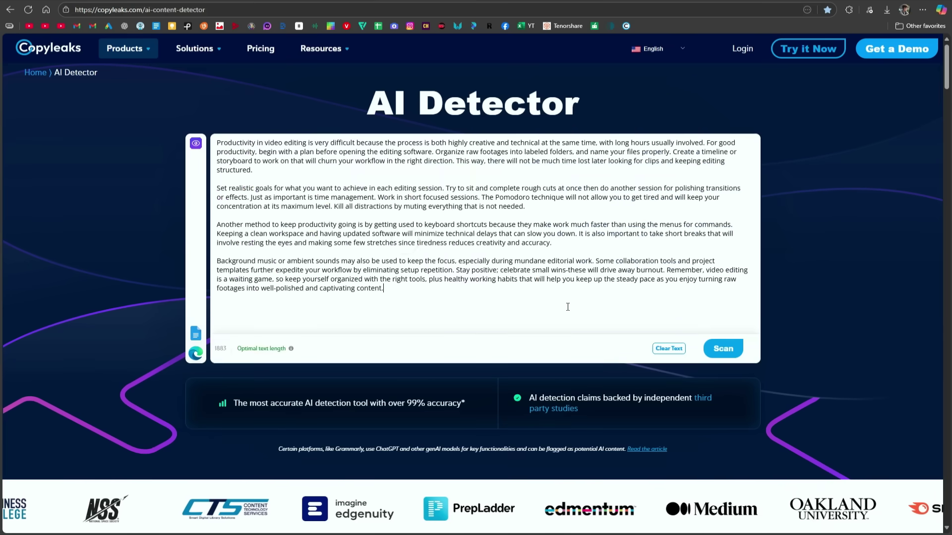
pyautogui.click(723, 348)
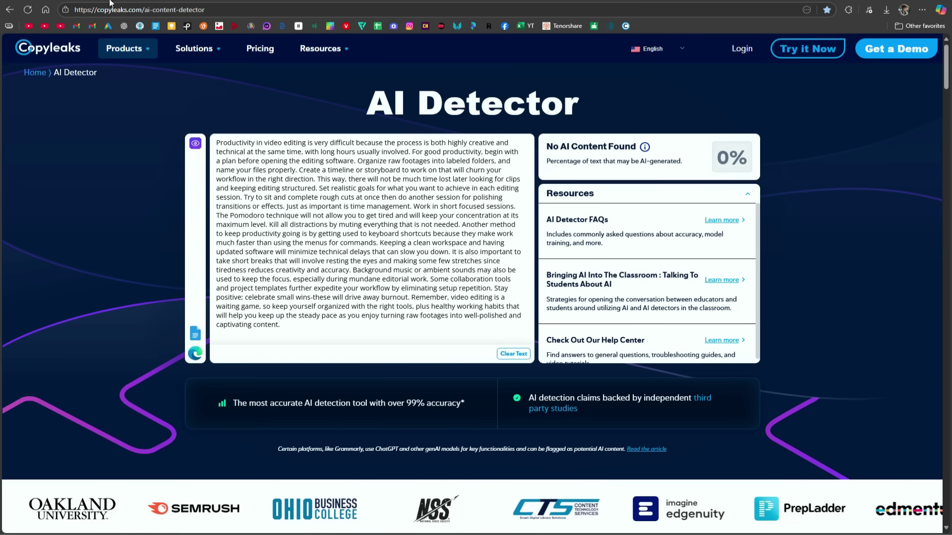
# Ask ChatGPT to 'Rate this text 1-10 for senior in high school' with the humanized essay pasted below.
pyautogui.click(110, 3)
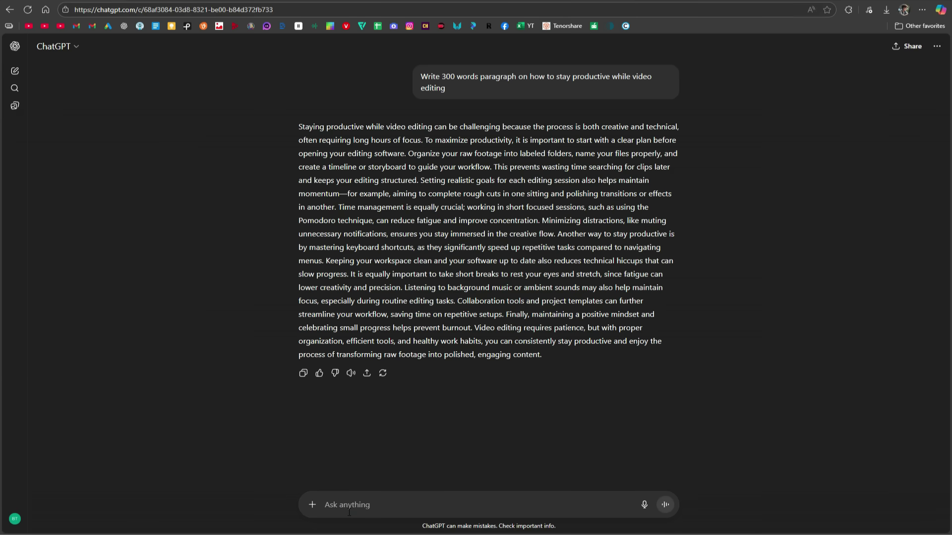
pyautogui.write('Rate this text')
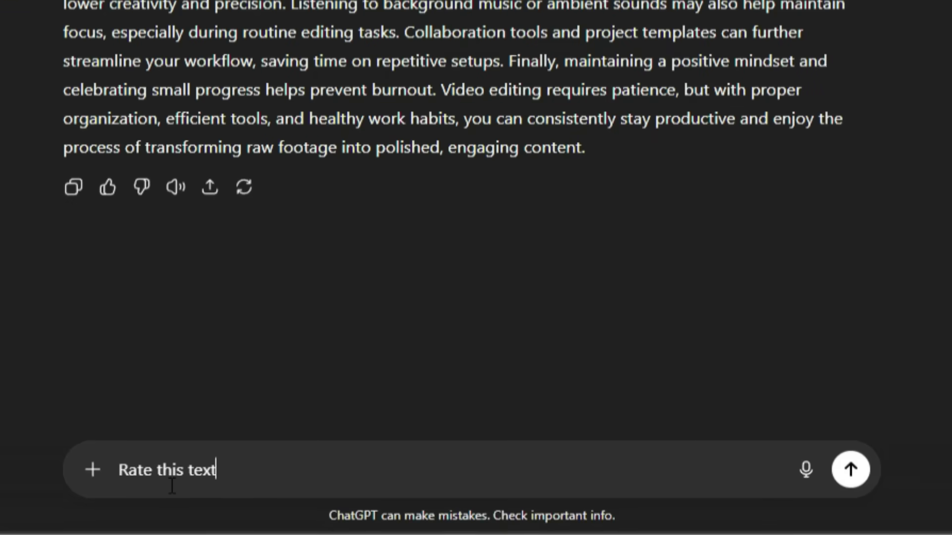
pyautogui.write(' 1-10 for senior in high school')
pyautogui.hotkey('shift', 'Return')
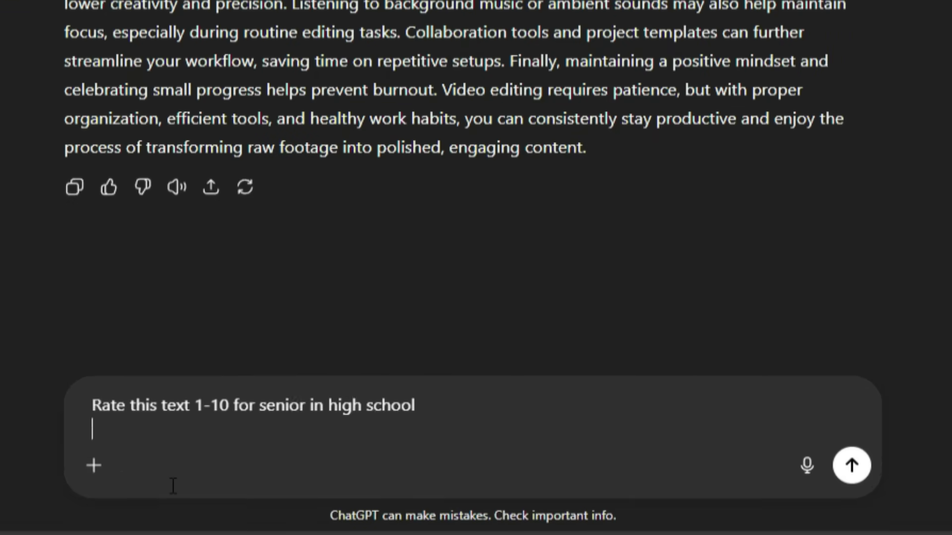
pyautogui.hotkey('ctrl', 'v')
pyautogui.press('Return')
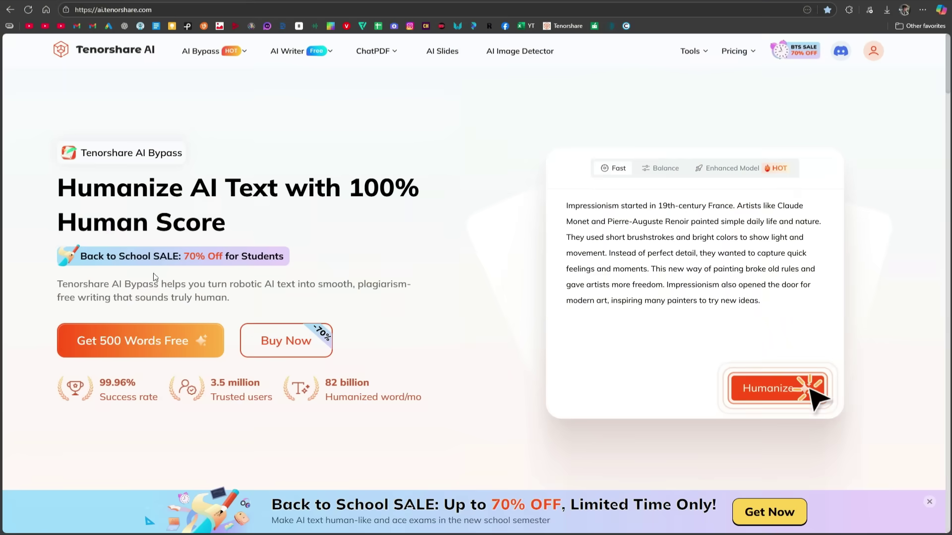
# Open the AI Bypass pricing plans from the Tenorshare homepage via Buy Now.
pyautogui.click(805, 386)
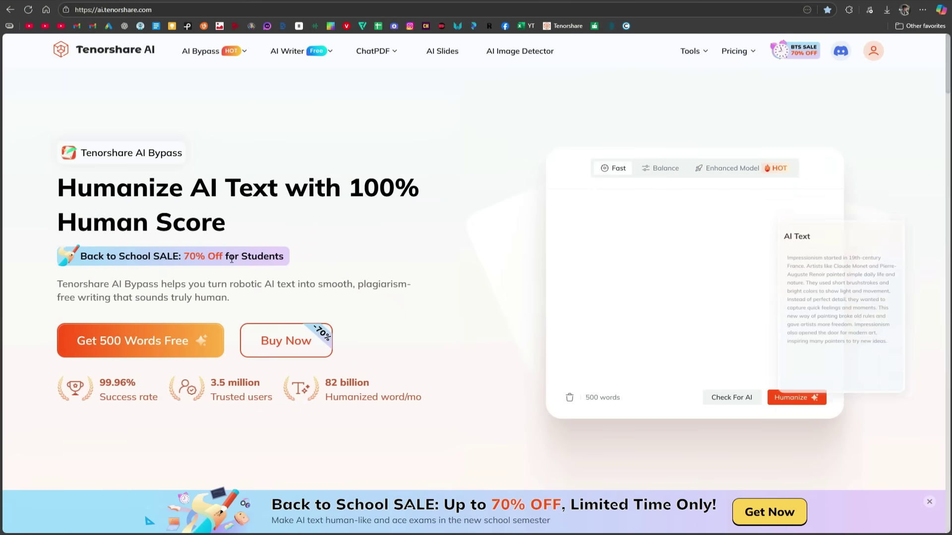
pyautogui.click(292, 346)
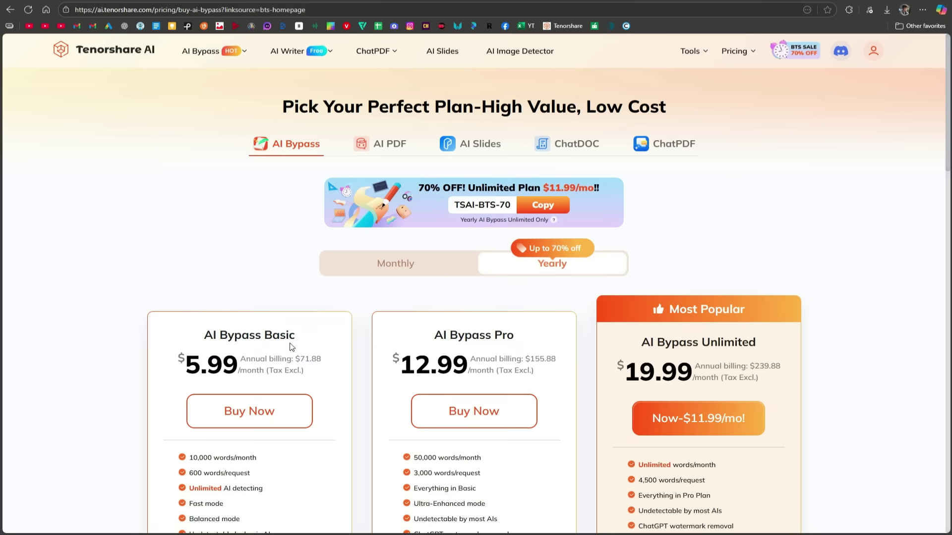
pyautogui.scroll(-2, 312, 339)
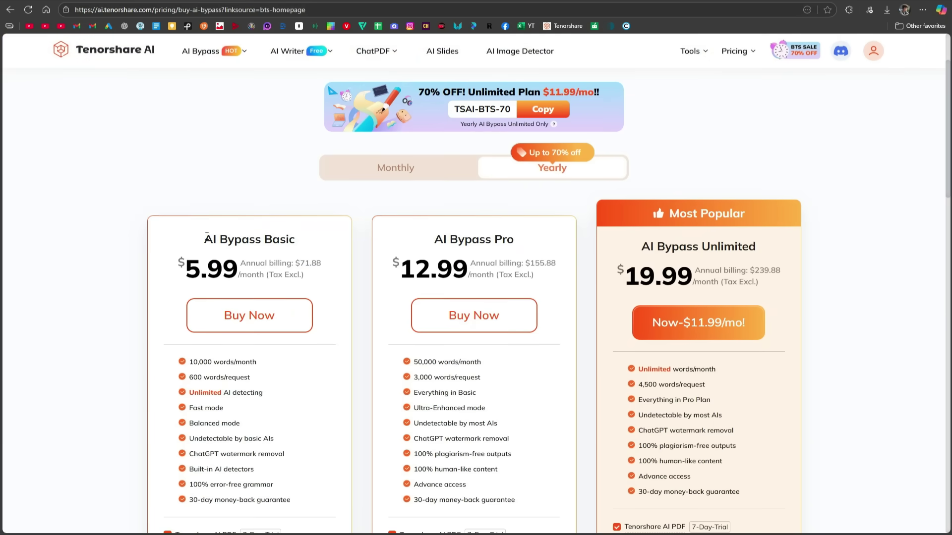
# Highlight the Basic plan's $5.99 monthly price and the 70% off promo code.
pyautogui.moveTo(184, 264); pyautogui.dragTo(239, 271)
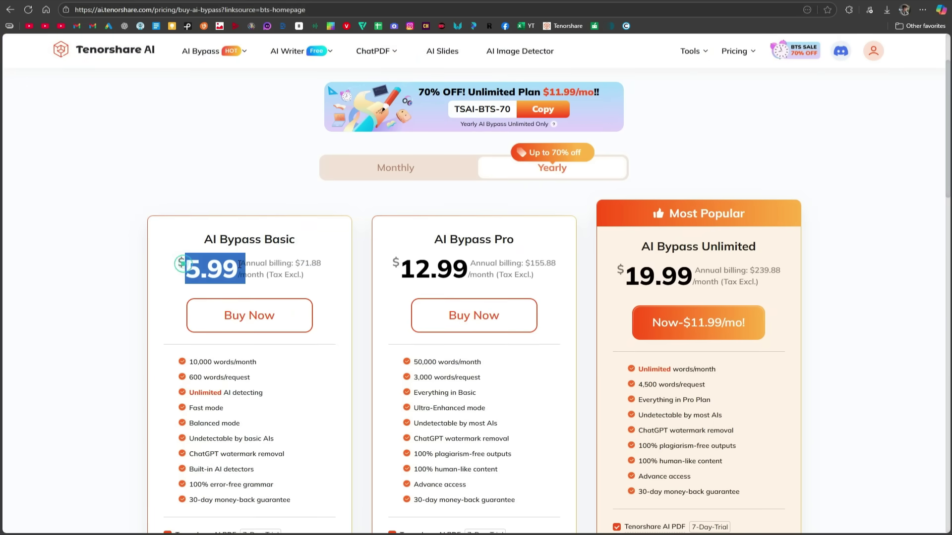
pyautogui.click(263, 273)
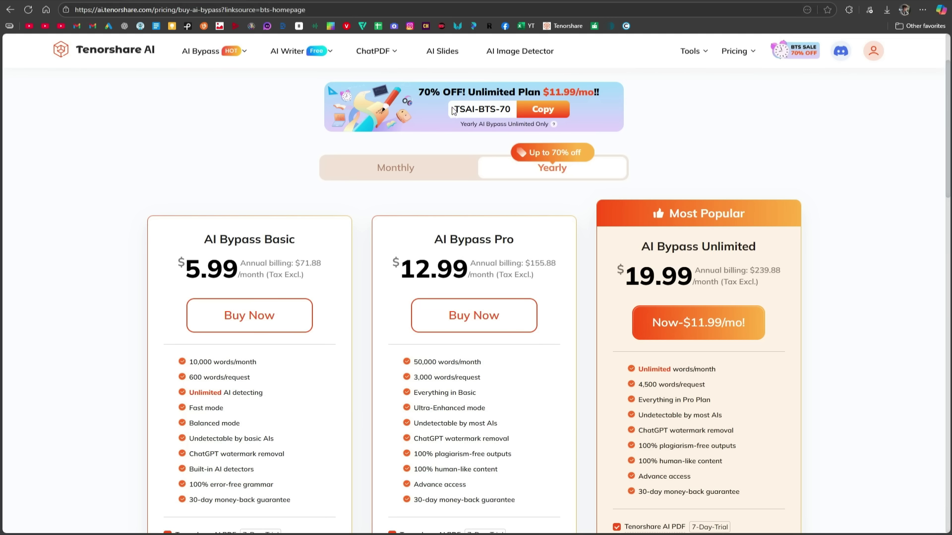
pyautogui.moveTo(452, 110); pyautogui.dragTo(511, 111)
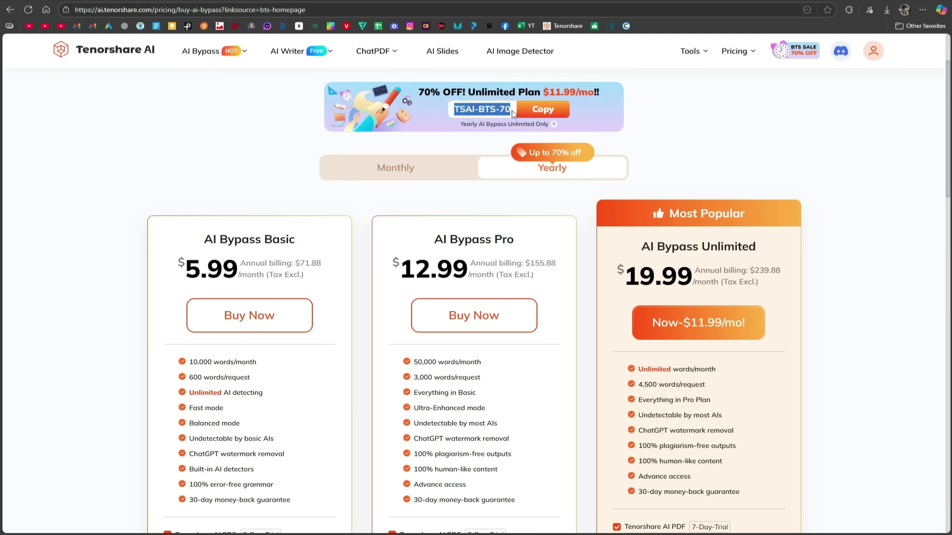
pyautogui.click(512, 110)
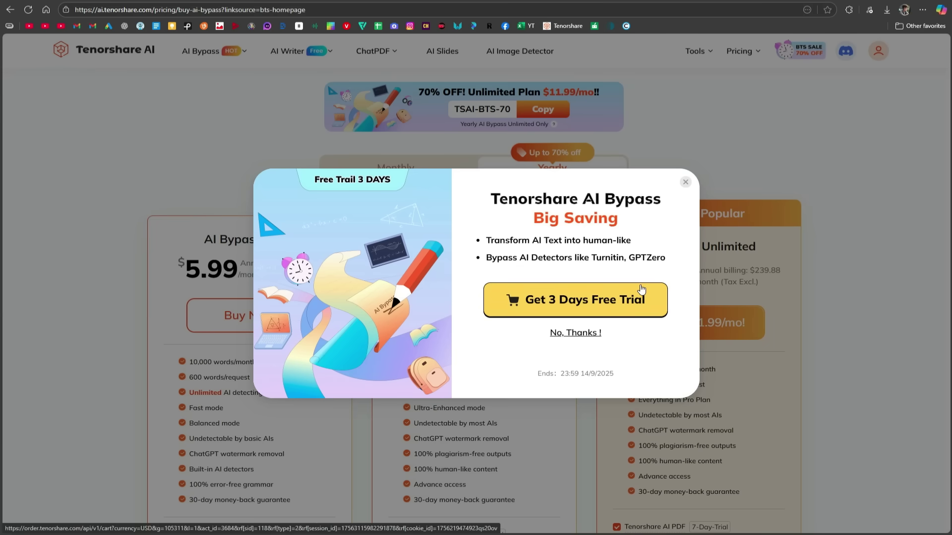
# Dismiss the free-trial popup and scroll to Tenorshare AI's pinned Back to School giveaway on X.
pyautogui.click(685, 183)
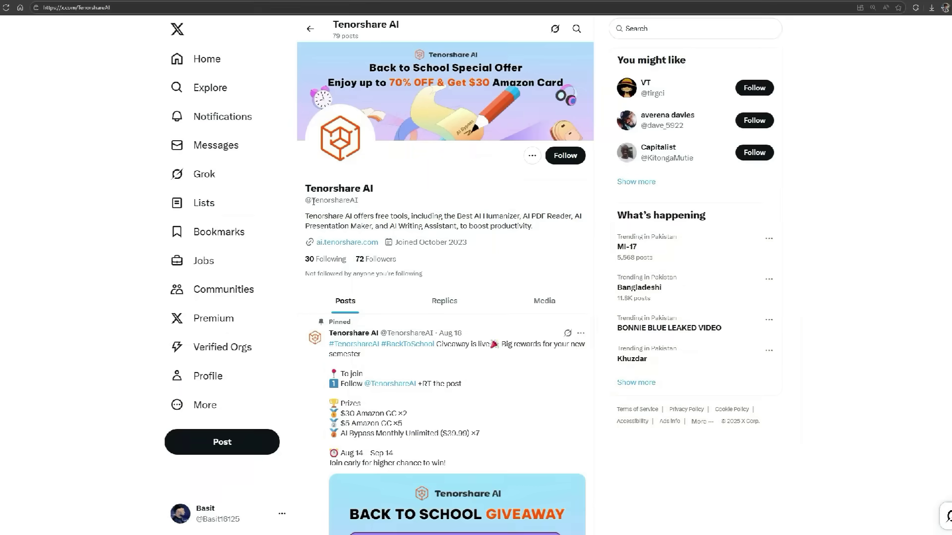
pyautogui.scroll(-6, 375, 207)
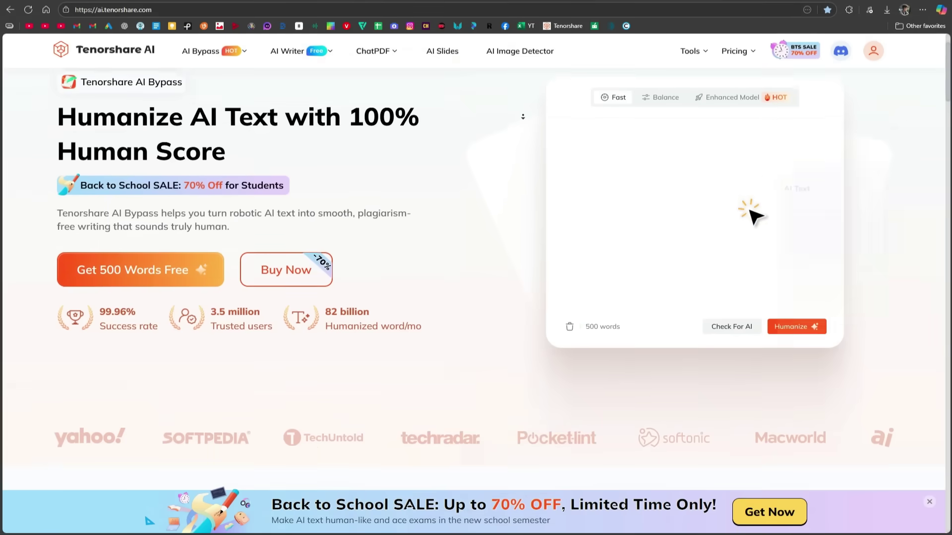
# Scroll down the Tenorshare AI homepage past the AI Writer tools to the Works Where You Want section.
pyautogui.scroll(-3, 522, 117)
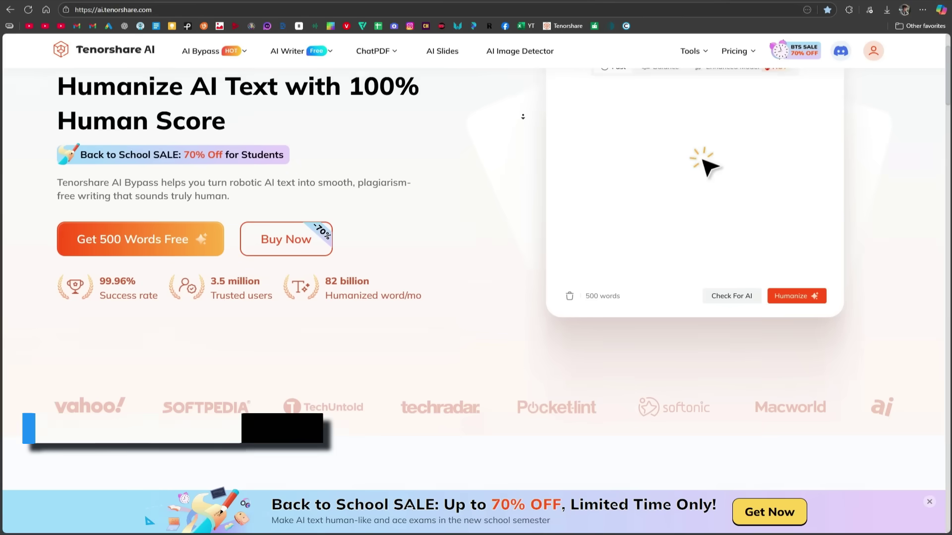
pyautogui.scroll(-3, 522, 116)
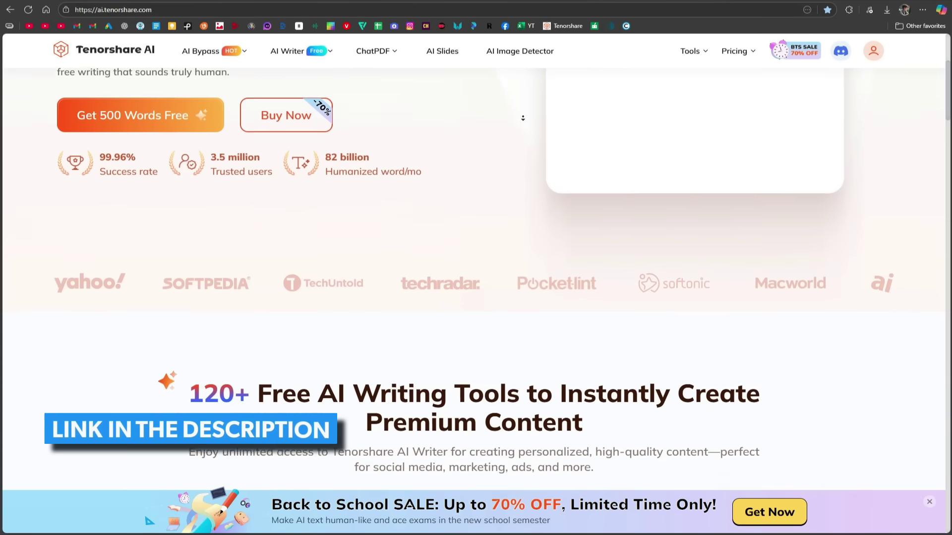
pyautogui.scroll(-3, 522, 117)
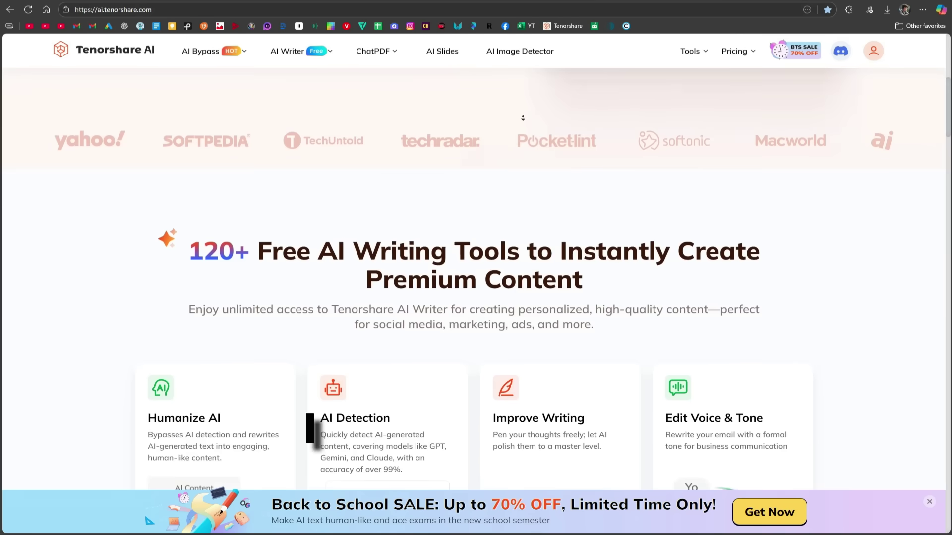
pyautogui.scroll(-3, 522, 118)
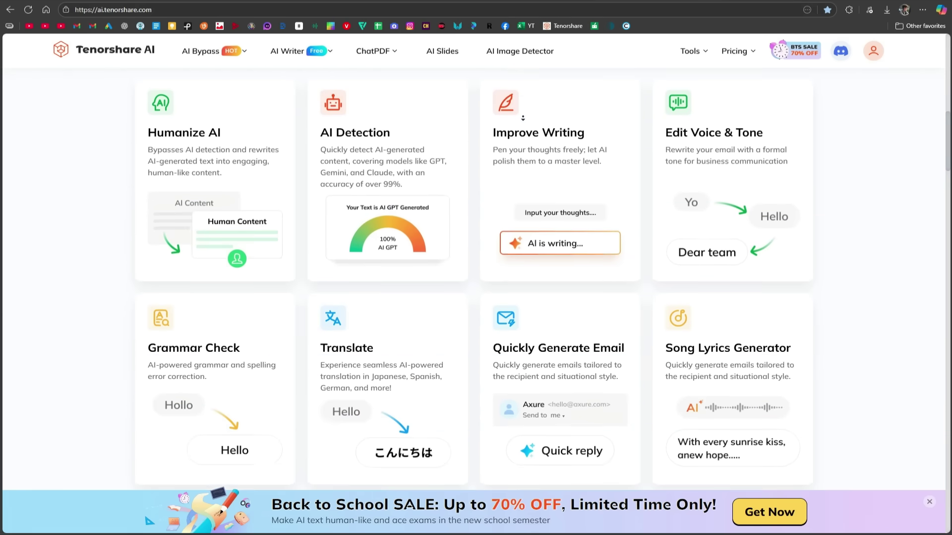
pyautogui.scroll(-1, 522, 118)
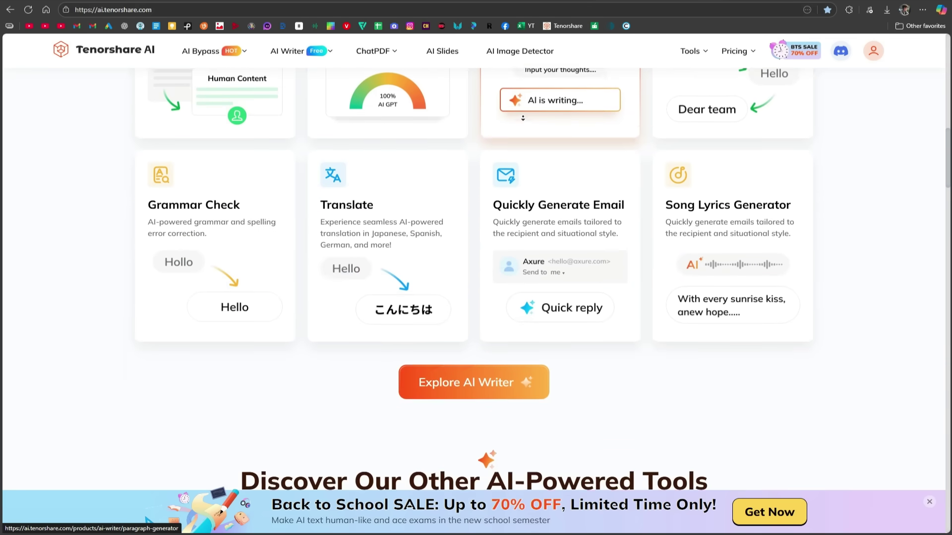
pyautogui.scroll(-3, 523, 118)
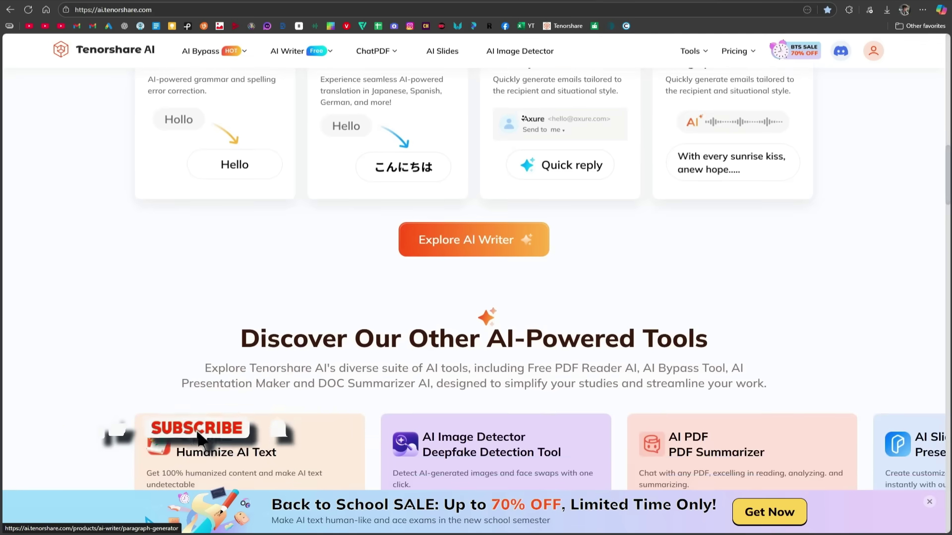
pyautogui.scroll(-3, 523, 118)
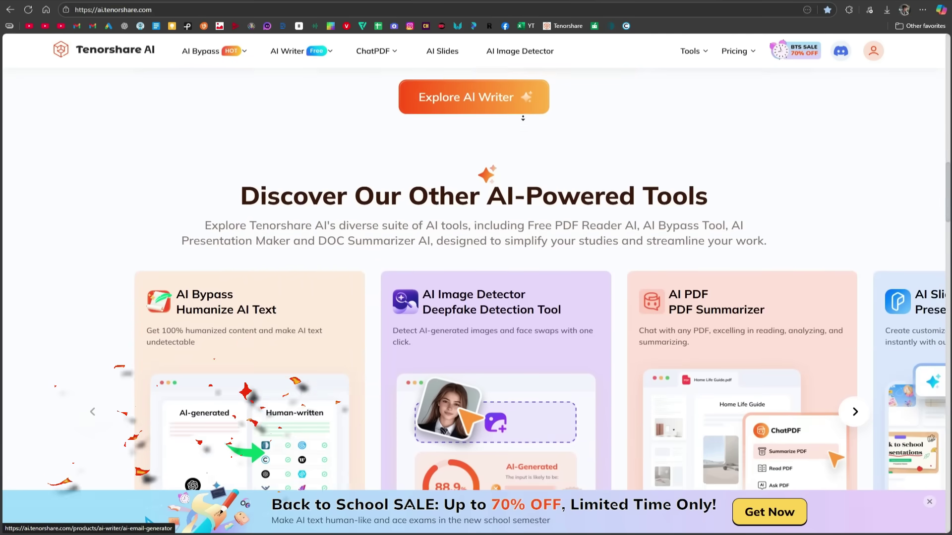
pyautogui.scroll(-3, 522, 118)
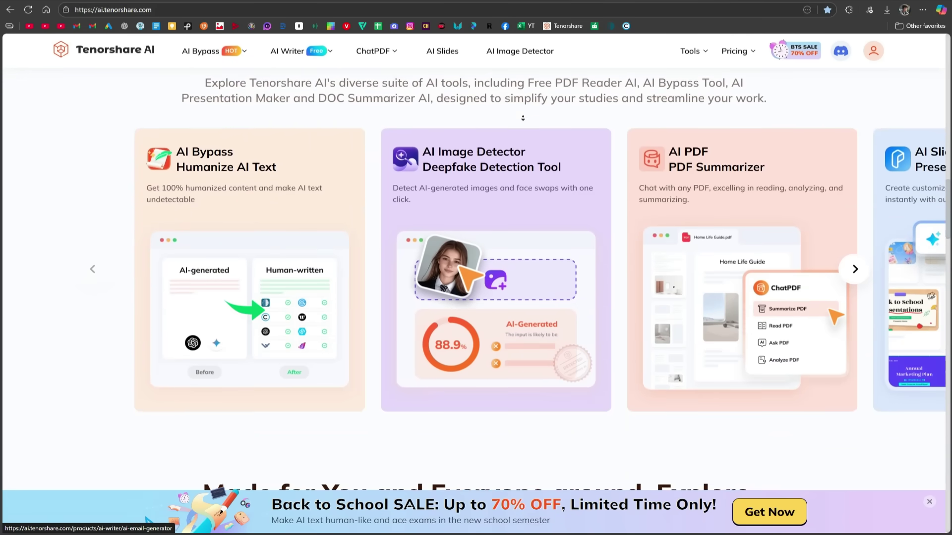
pyautogui.scroll(-3, 522, 118)
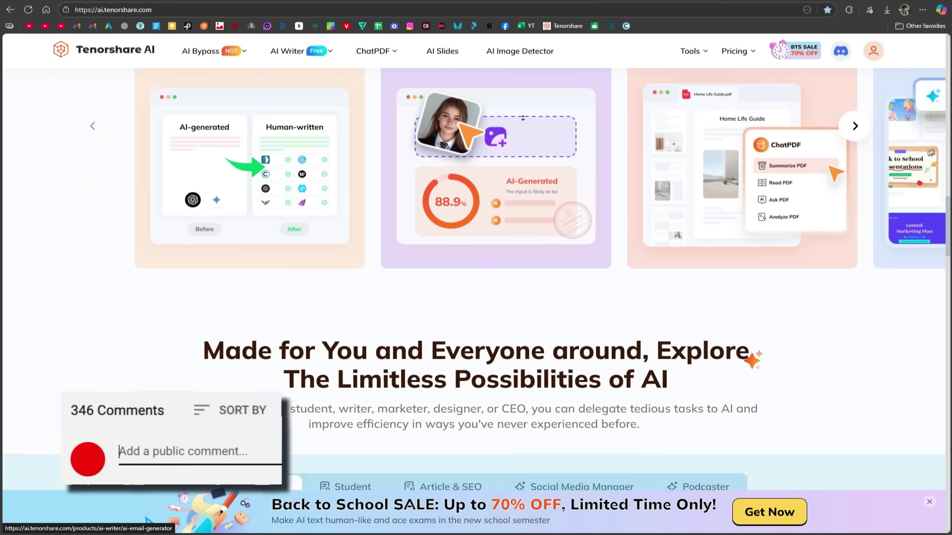
pyautogui.scroll(-3, 523, 118)
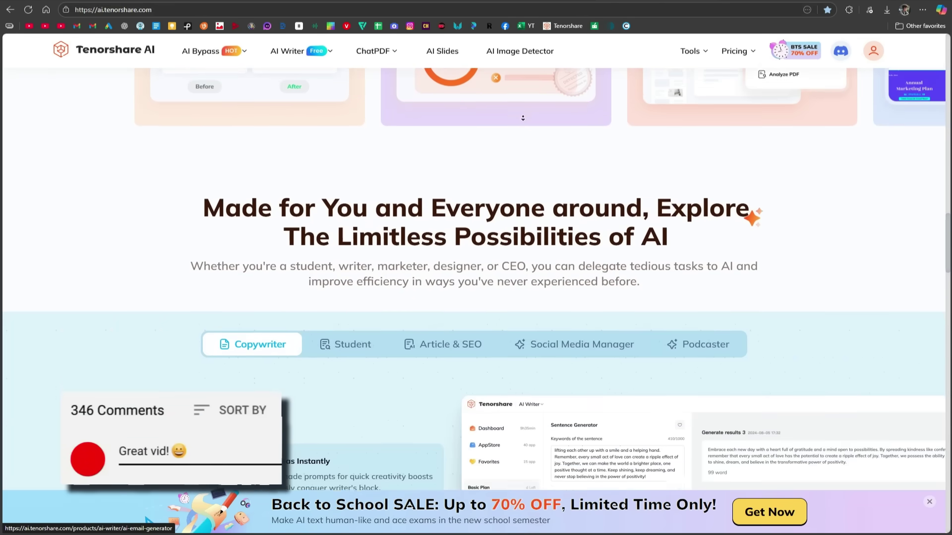
pyautogui.scroll(-3, 523, 118)
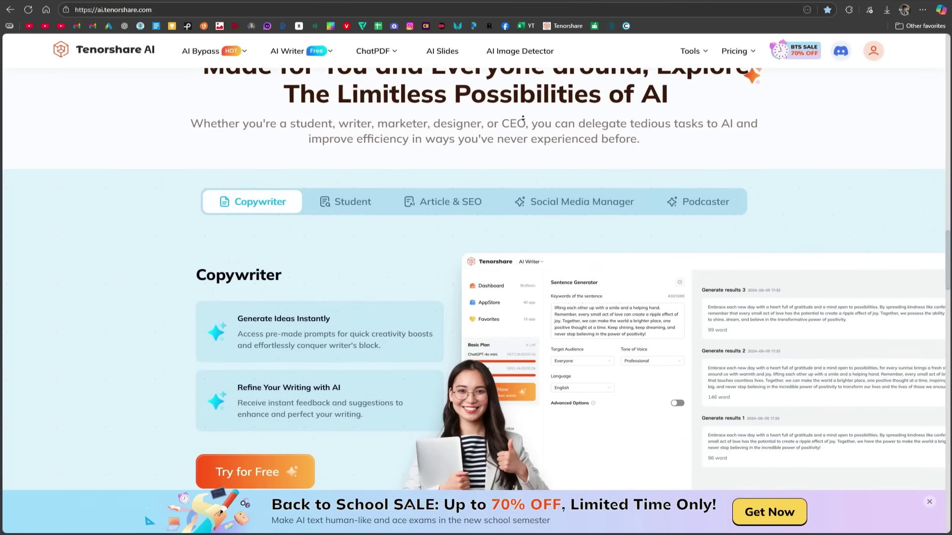
pyautogui.scroll(-4, 522, 118)
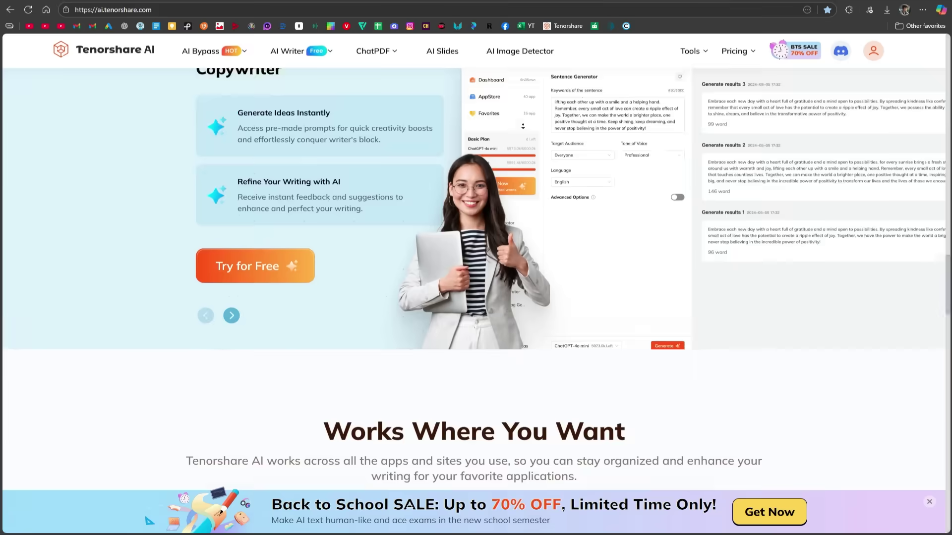